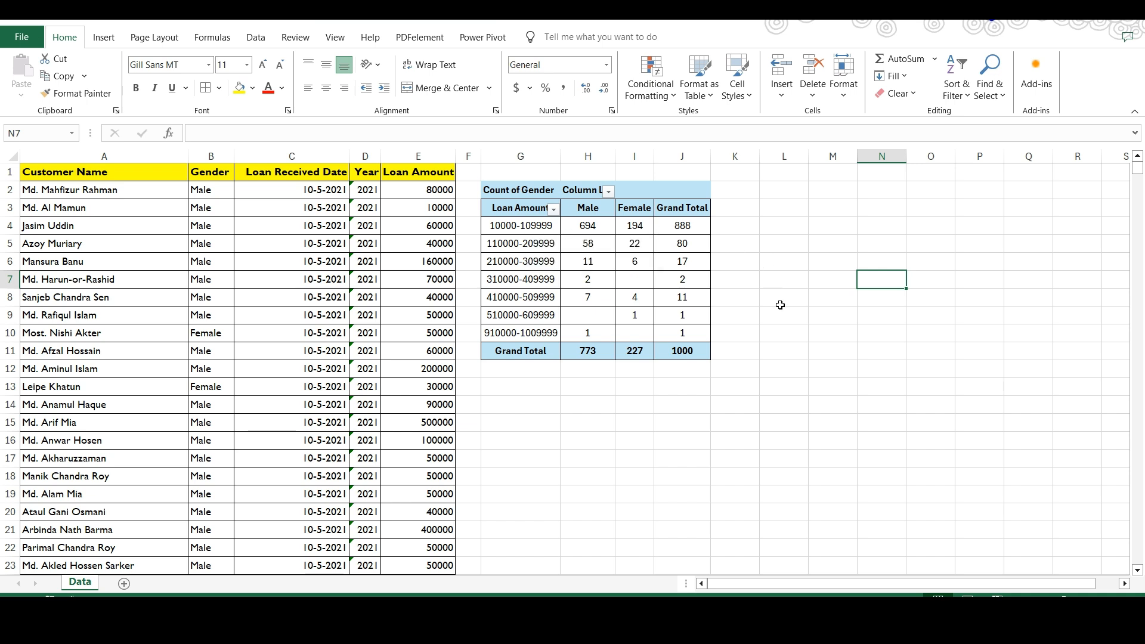
Step: Delete columns G through K, which hold the old pivot table
left_click(520, 154)
left_click_drag(519, 152, 718, 156)
right_click(636, 155)
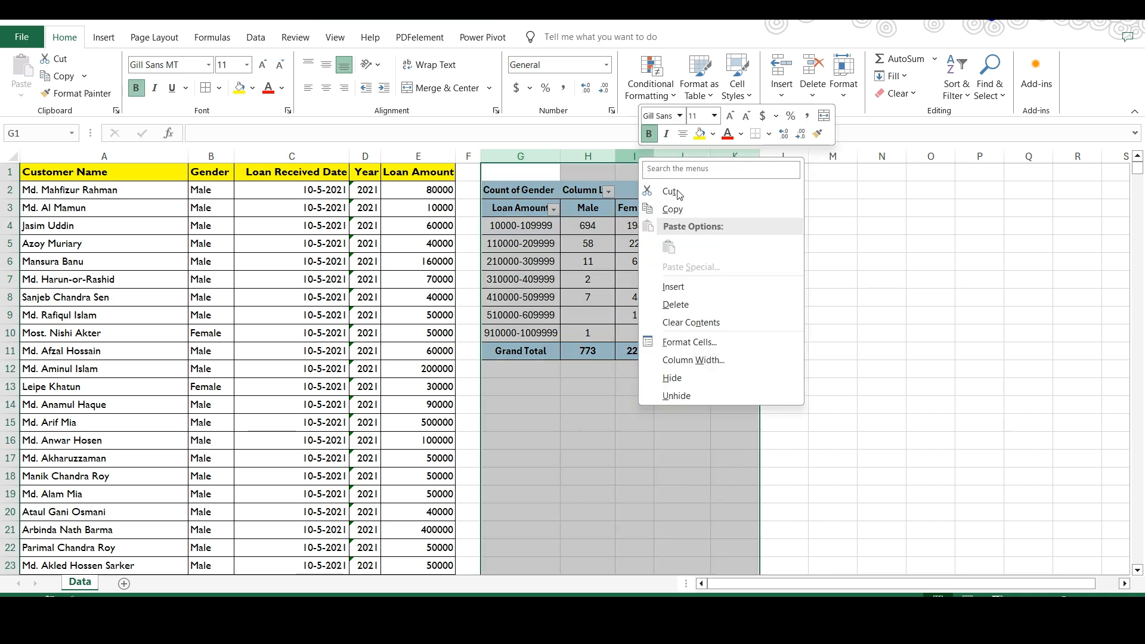
left_click(700, 306)
left_click(739, 274)
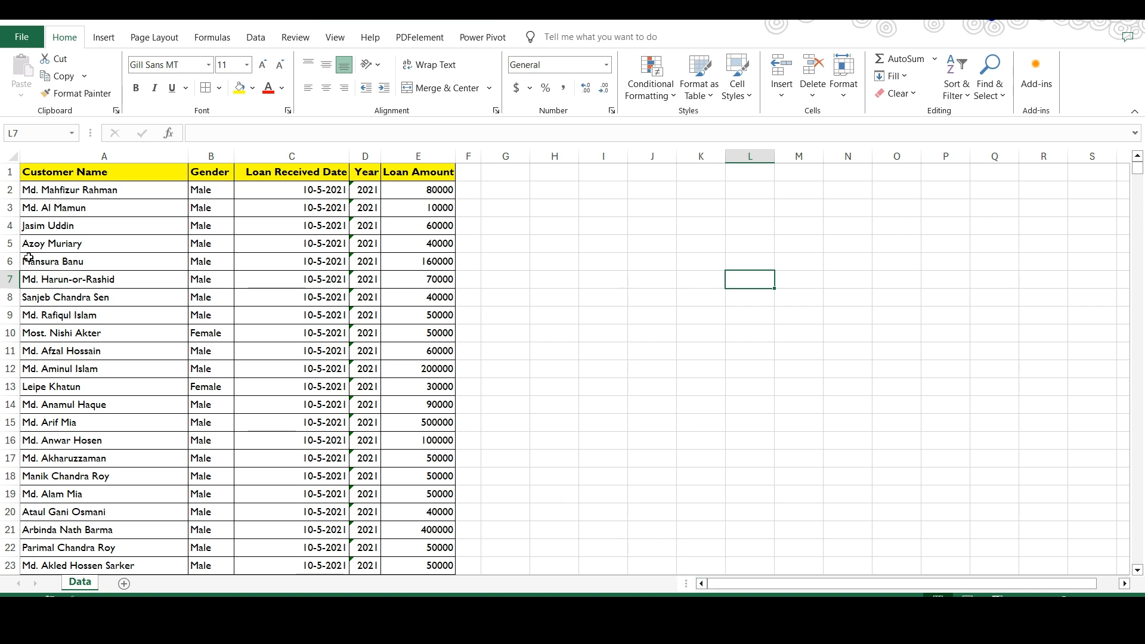
Step: Define a named range covering the whole loan table, A1:E1001, using a person's first name as the range name
left_click(29, 176)
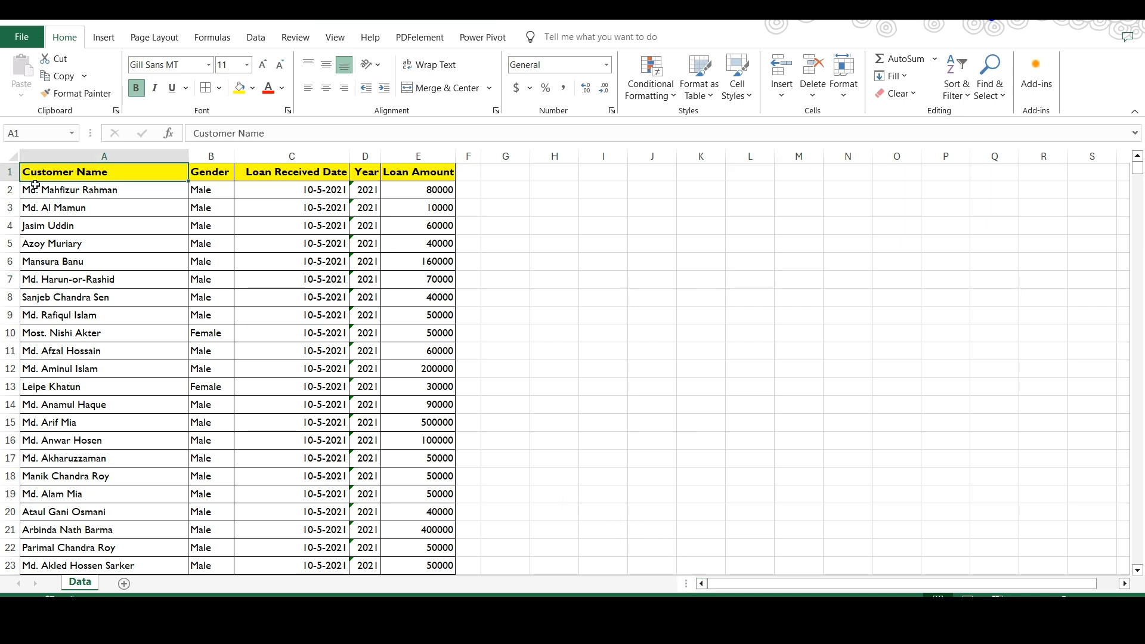
key("shift+Right")
key("shift+Right")
key("shift+Right")
key("shift+Right")
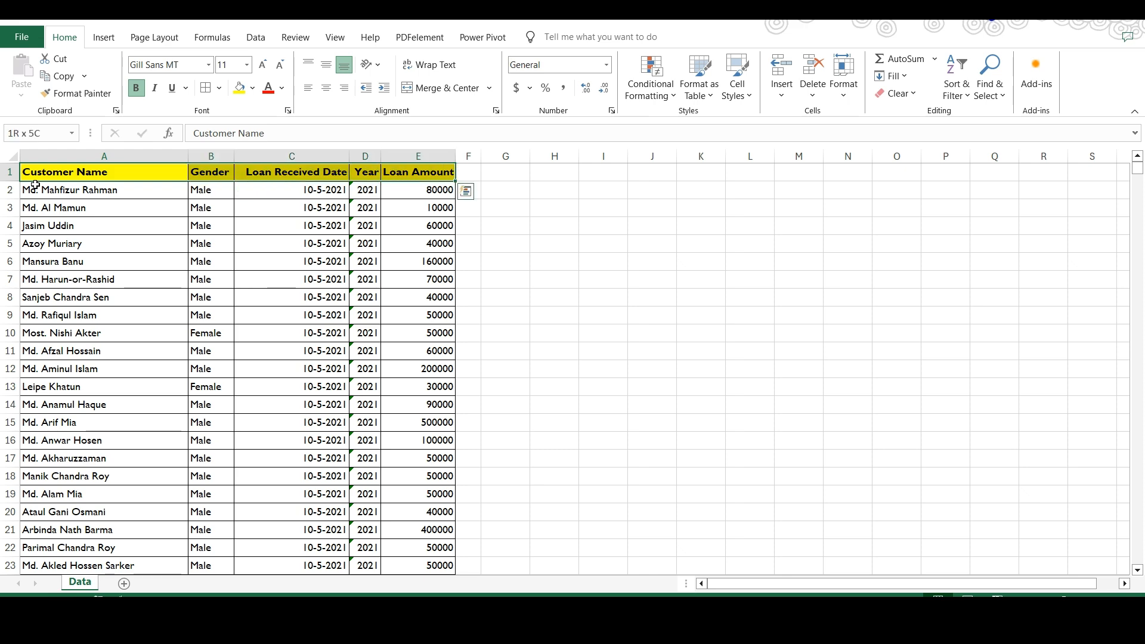
key("ctrl+shift+Down")
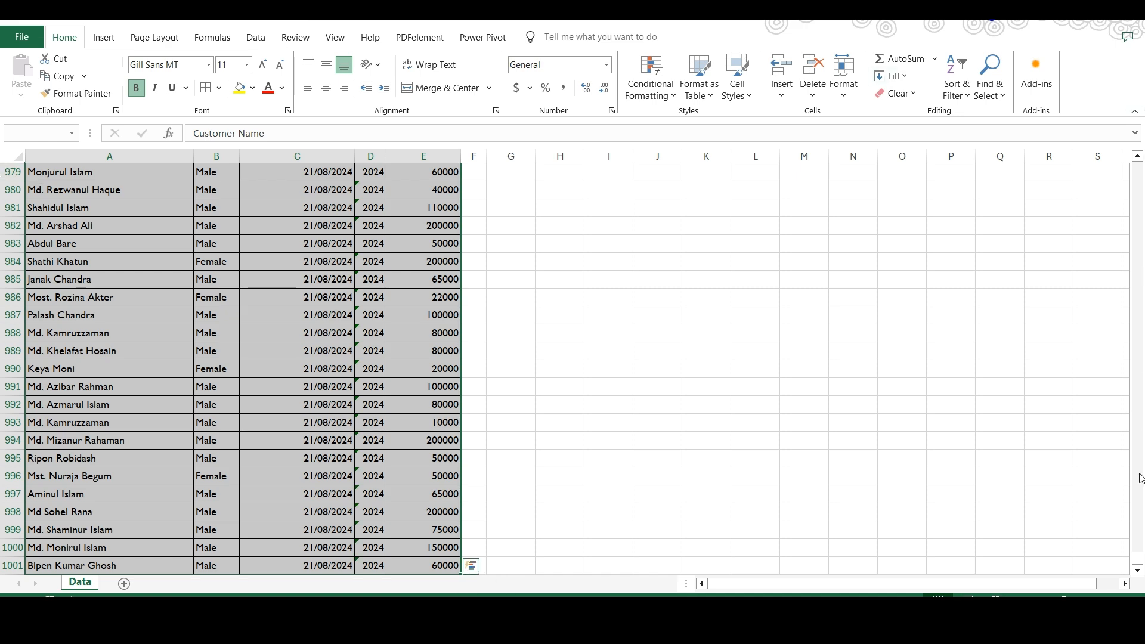
left_click_drag(1137, 557, 1143, 134)
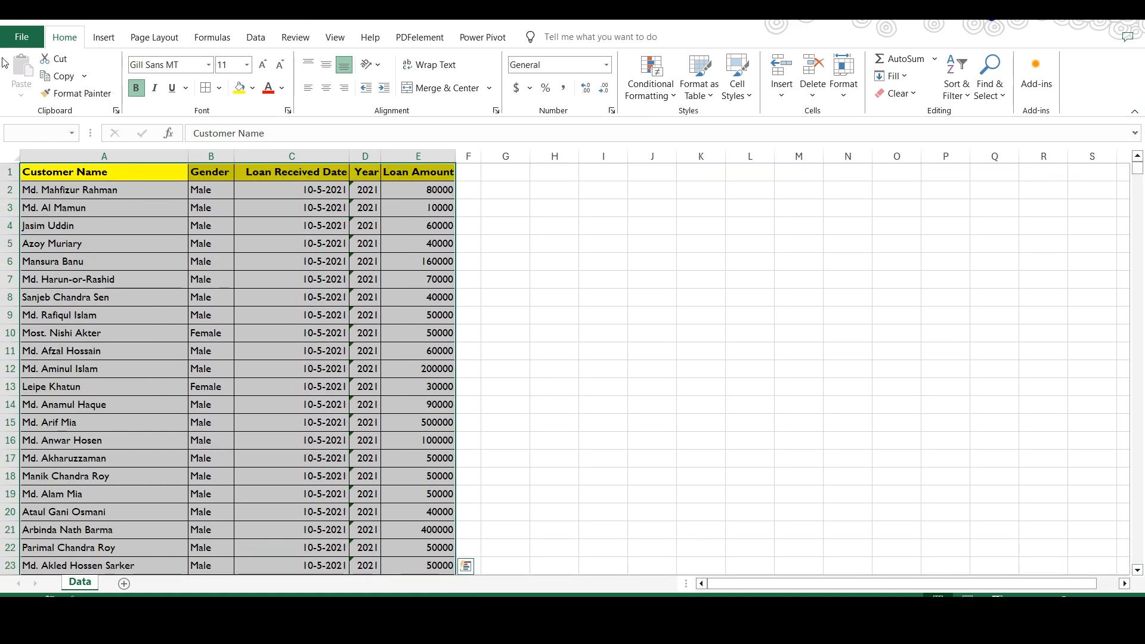
left_click(55, 131)
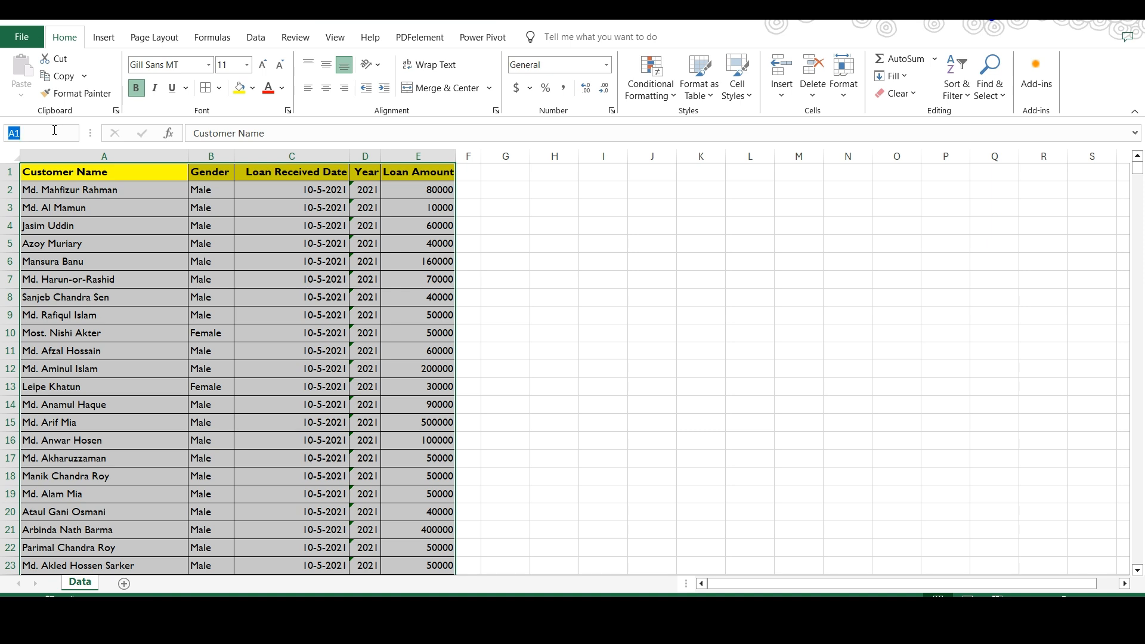
type("S")
type("harafat")
key("Return")
left_click(625, 331)
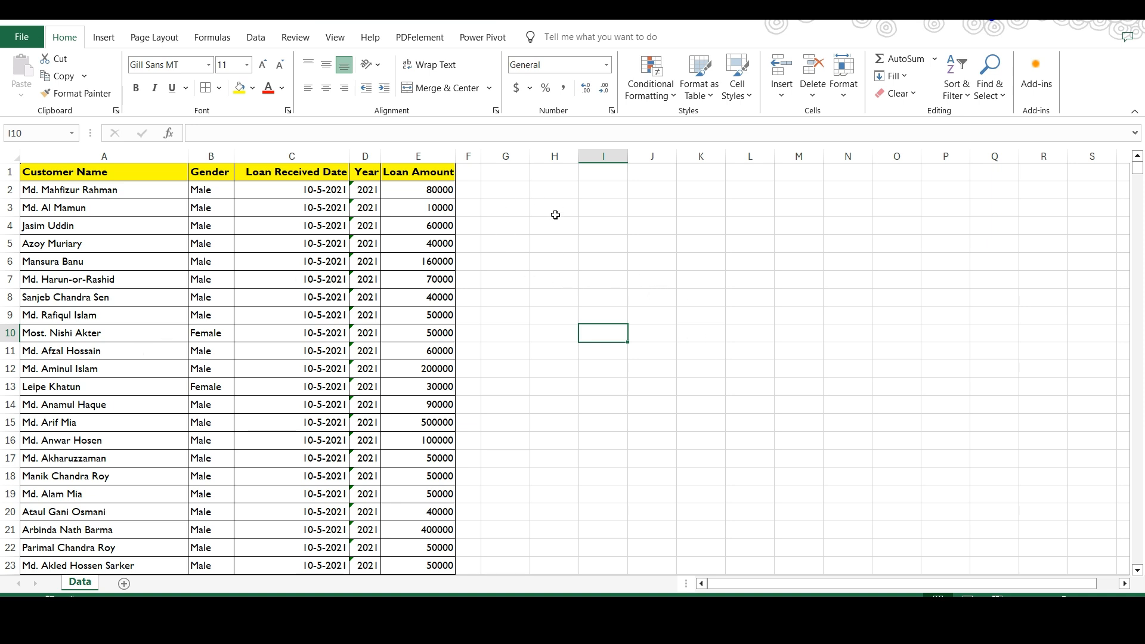
Step: Insert a PivotTable based on the named range into the existing worksheet at cell G2
left_click(515, 193)
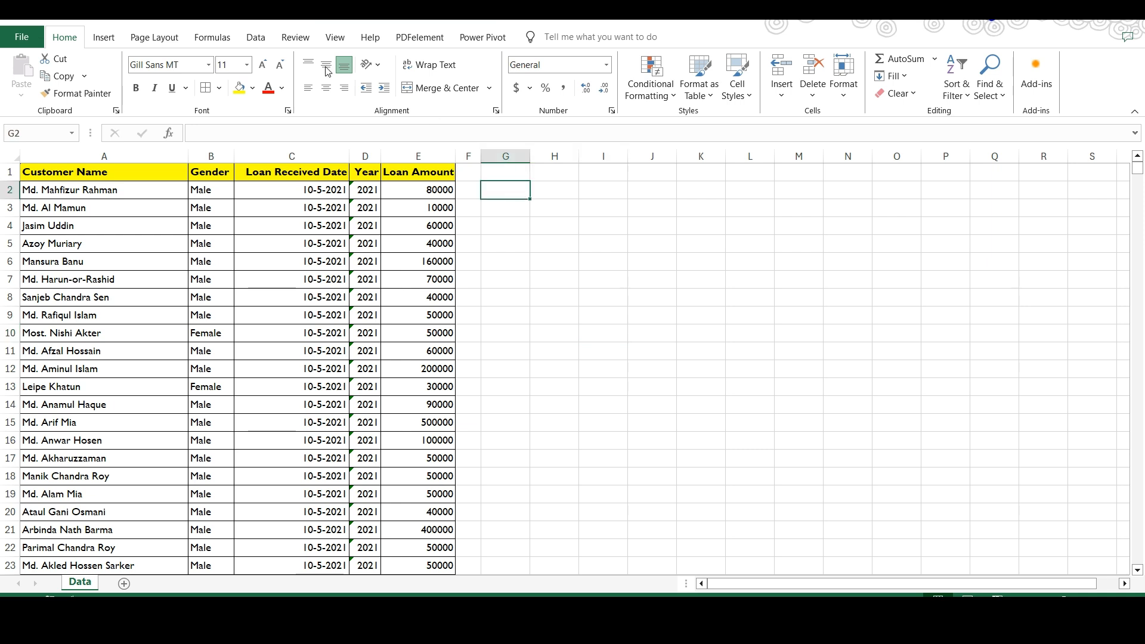
left_click(107, 41)
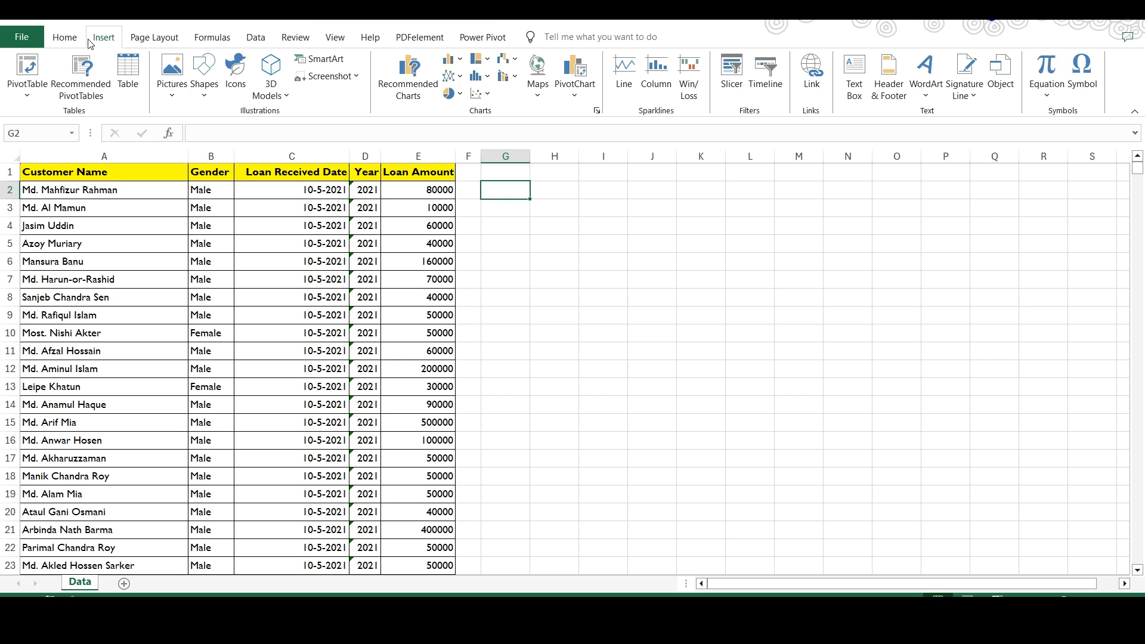
left_click(26, 71)
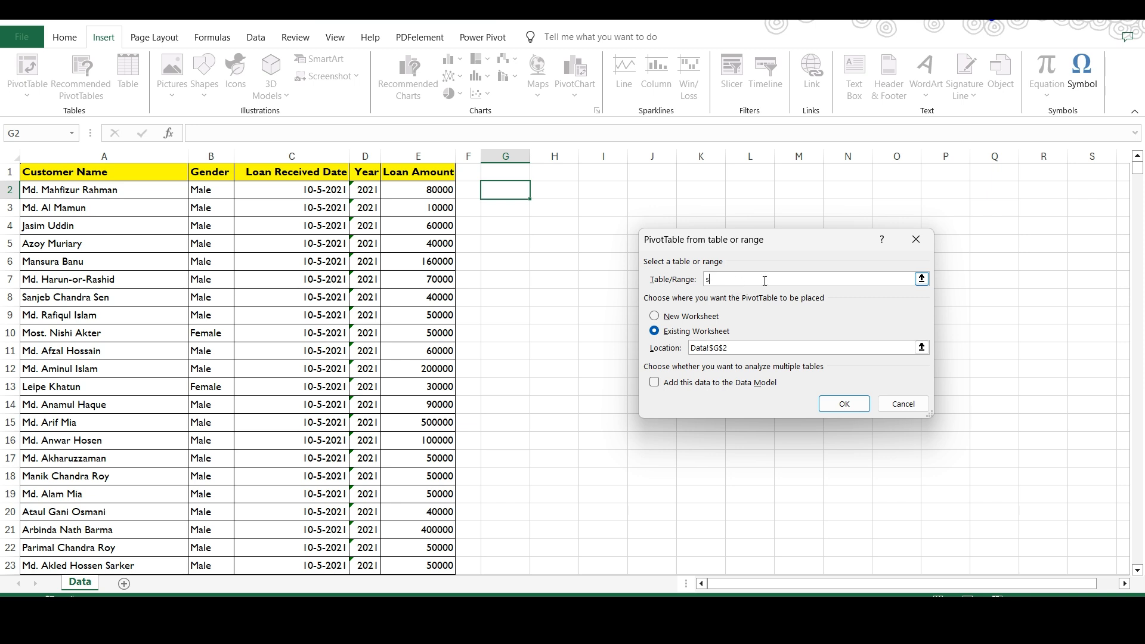
type("sharafat")
left_click(849, 409)
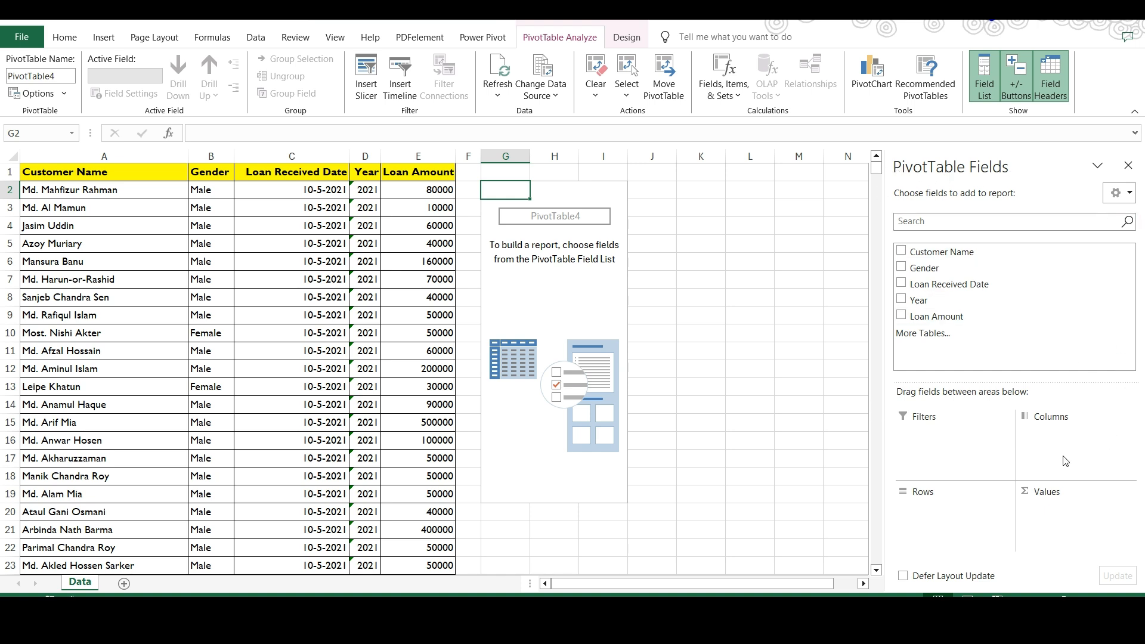
Step: Set up the pivot table with Gender as columns, Loan Amount as rows and Count of Gender as values
left_click_drag(924, 268, 1049, 438)
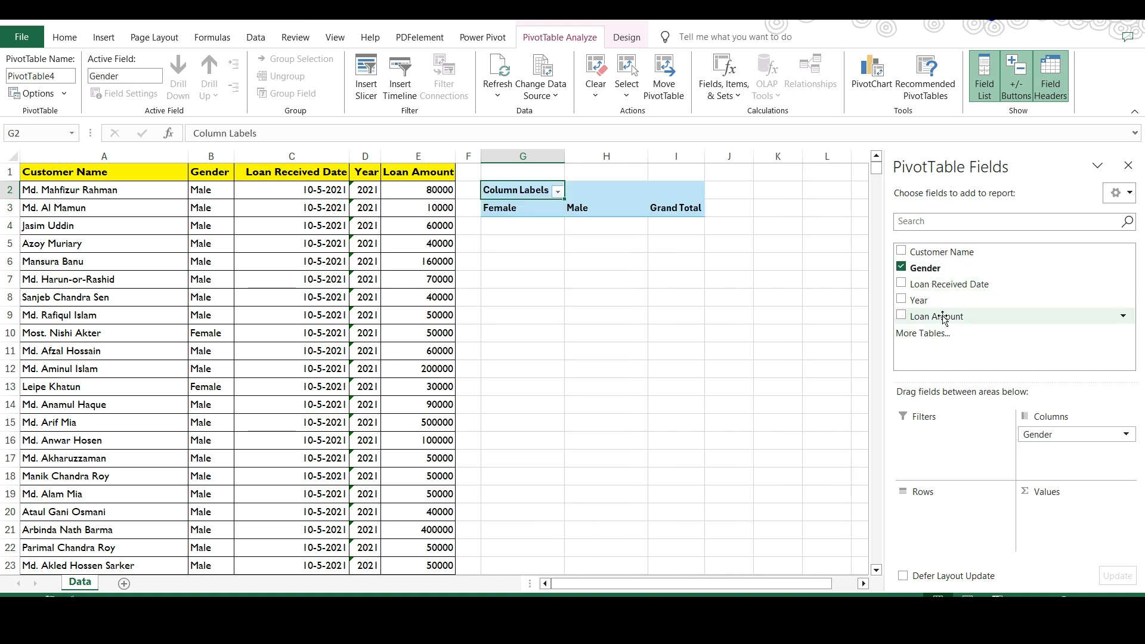
left_click_drag(950, 316, 966, 546)
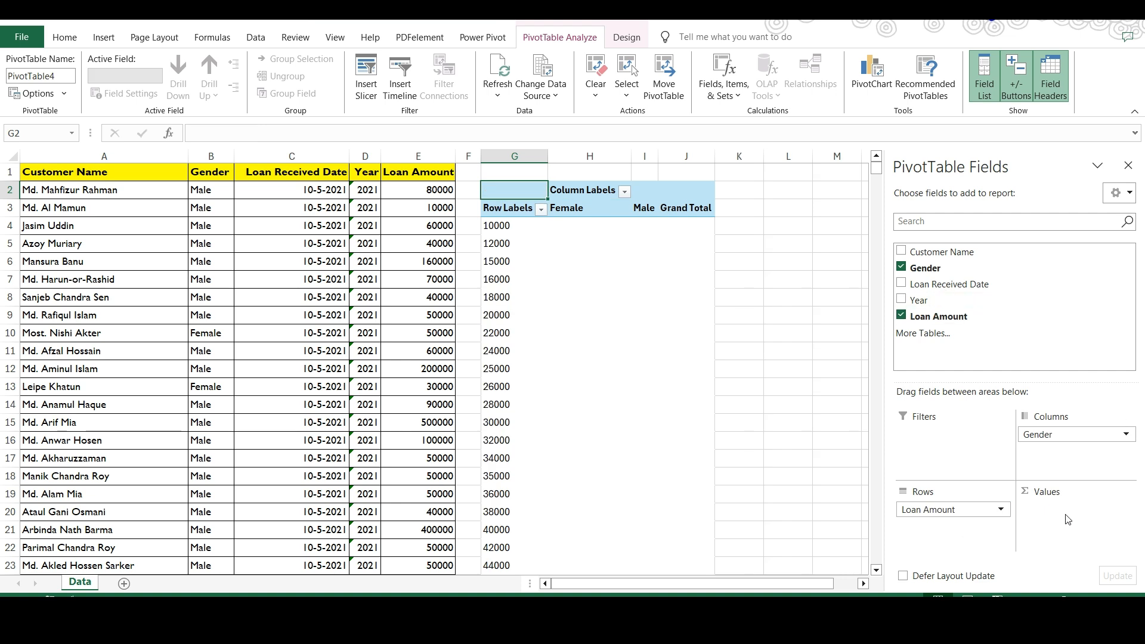
left_click_drag(914, 275, 1062, 534)
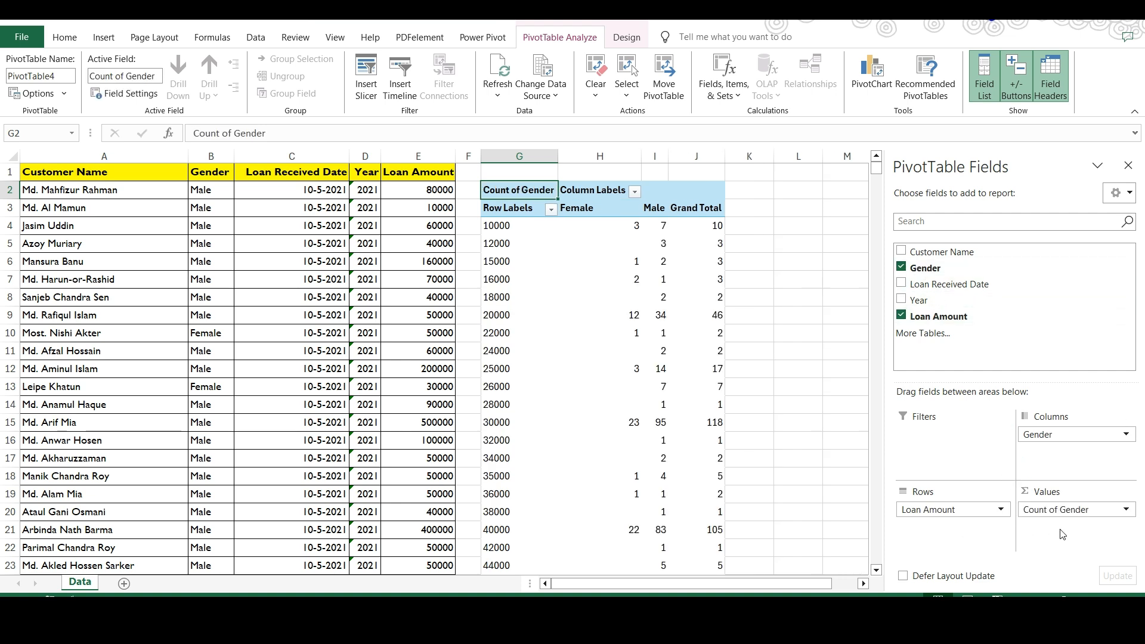
Step: Reorder the pivot table so Male comes before Female, and narrow column H to about 7.78
left_click(654, 211)
left_click_drag(654, 211, 575, 224)
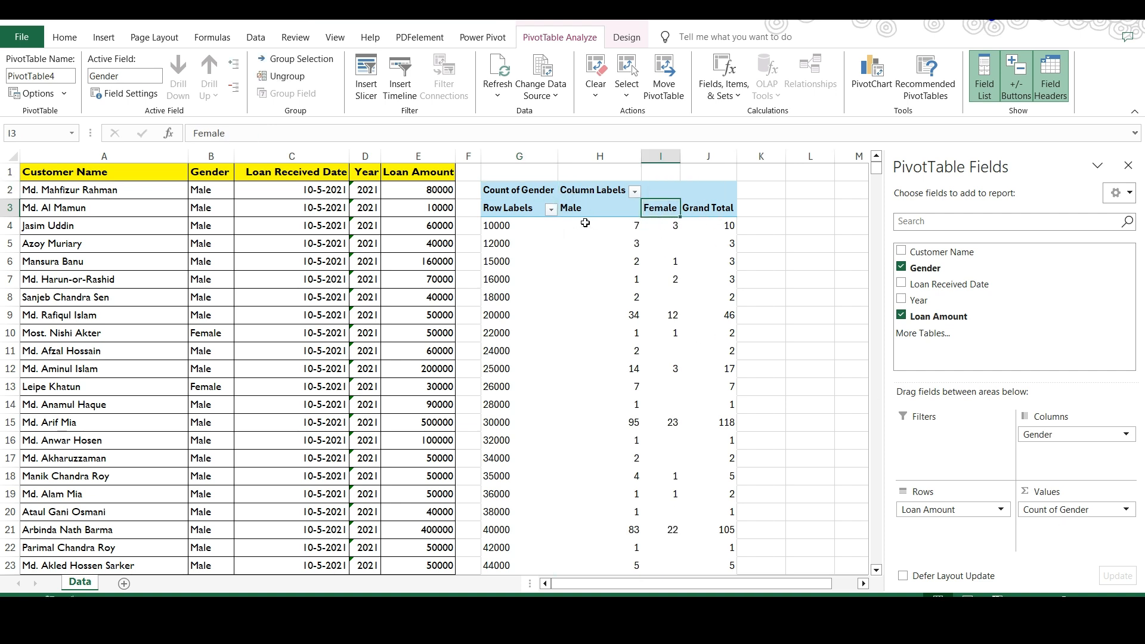
left_click(632, 167)
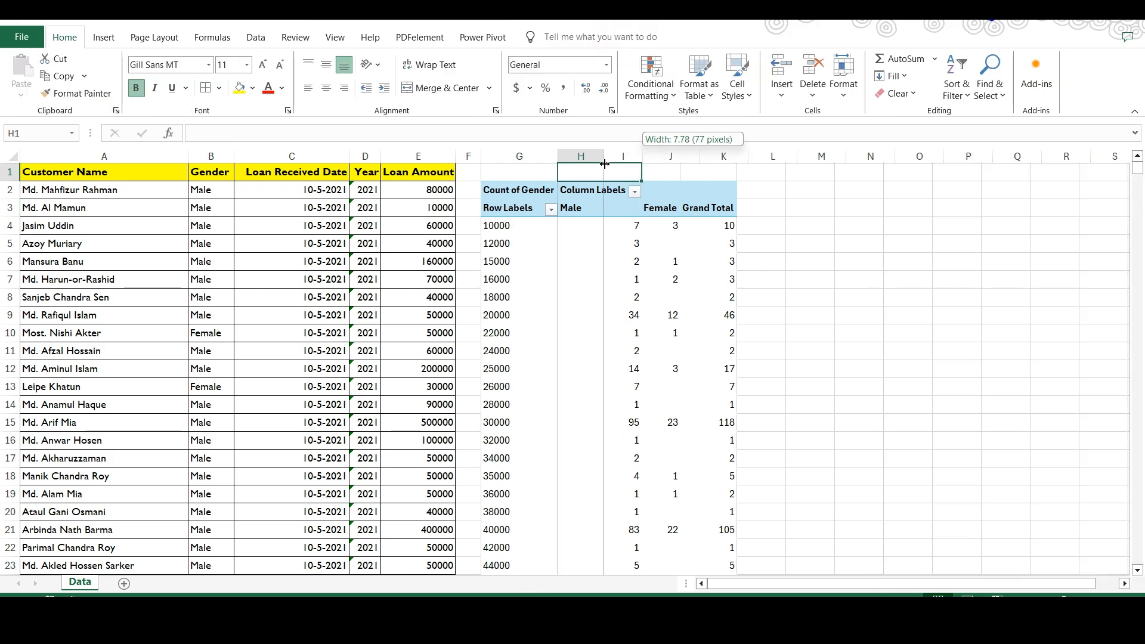
left_click(820, 349)
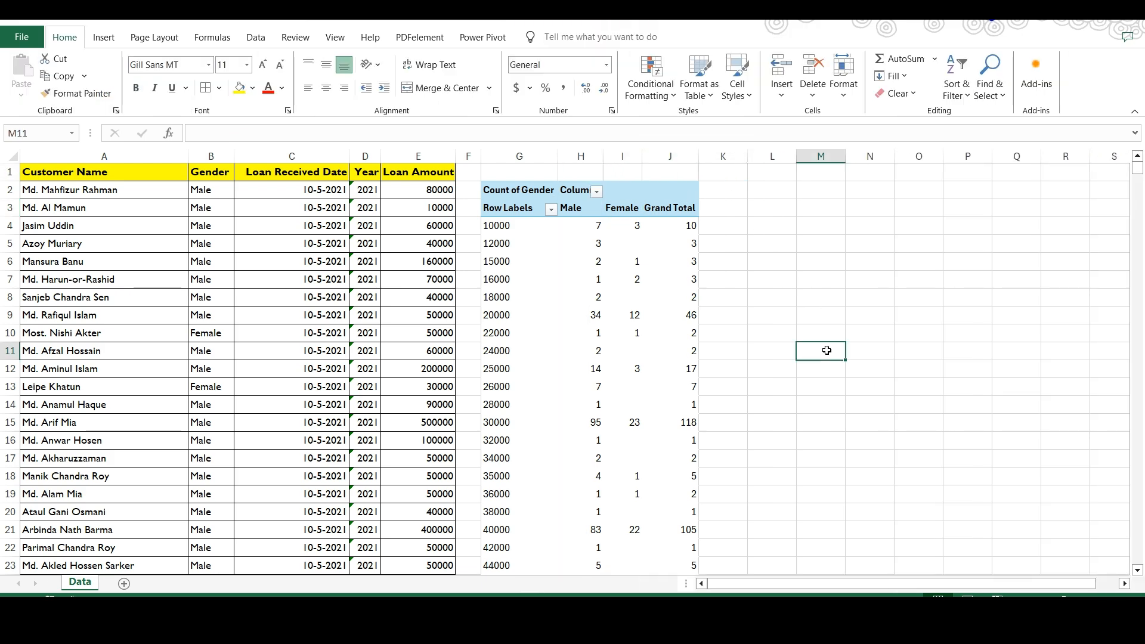
Step: Group the pivot table's loan amounts from 10000 to 1000000 in intervals of 100000
scroll(653, 374, "down", 12)
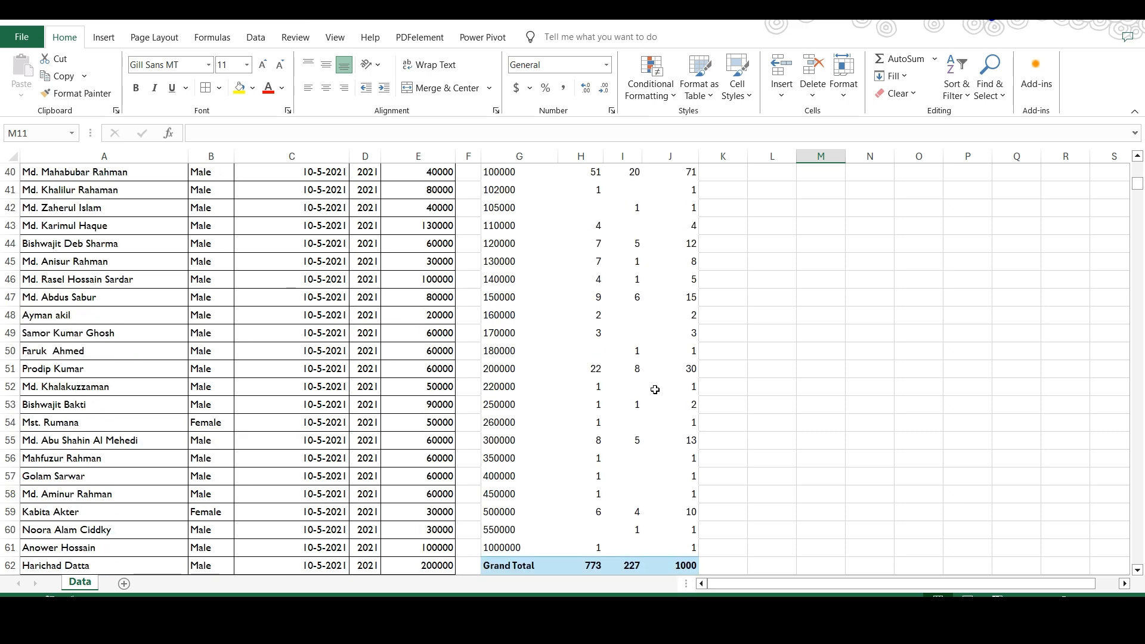
scroll(653, 379, "up", 13)
scroll(653, 379, "up", 2)
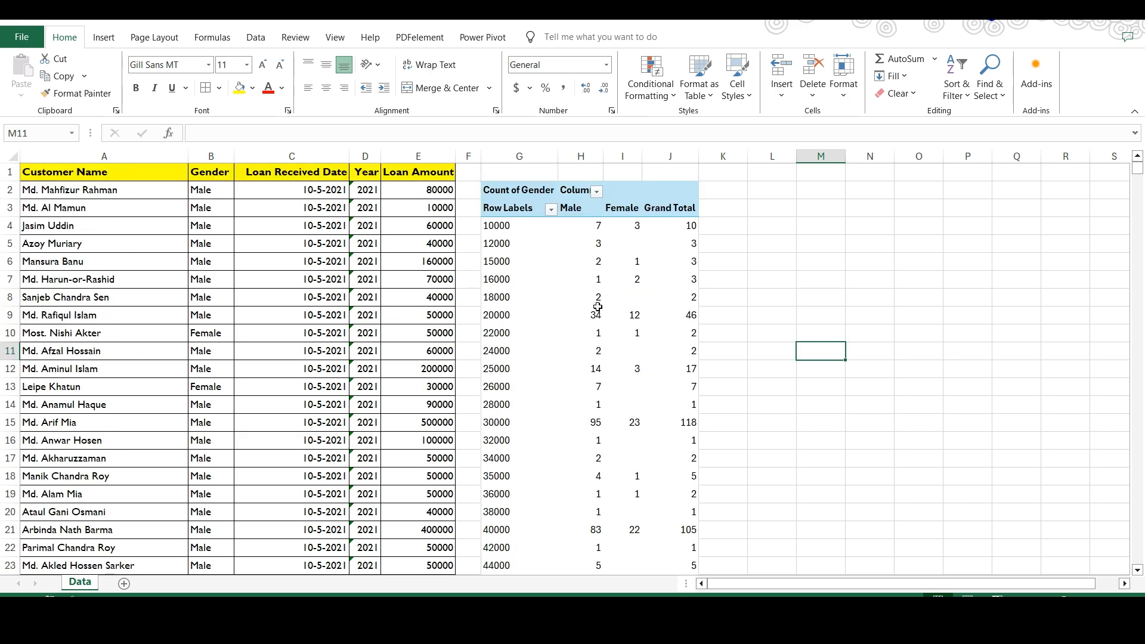
left_click(493, 260)
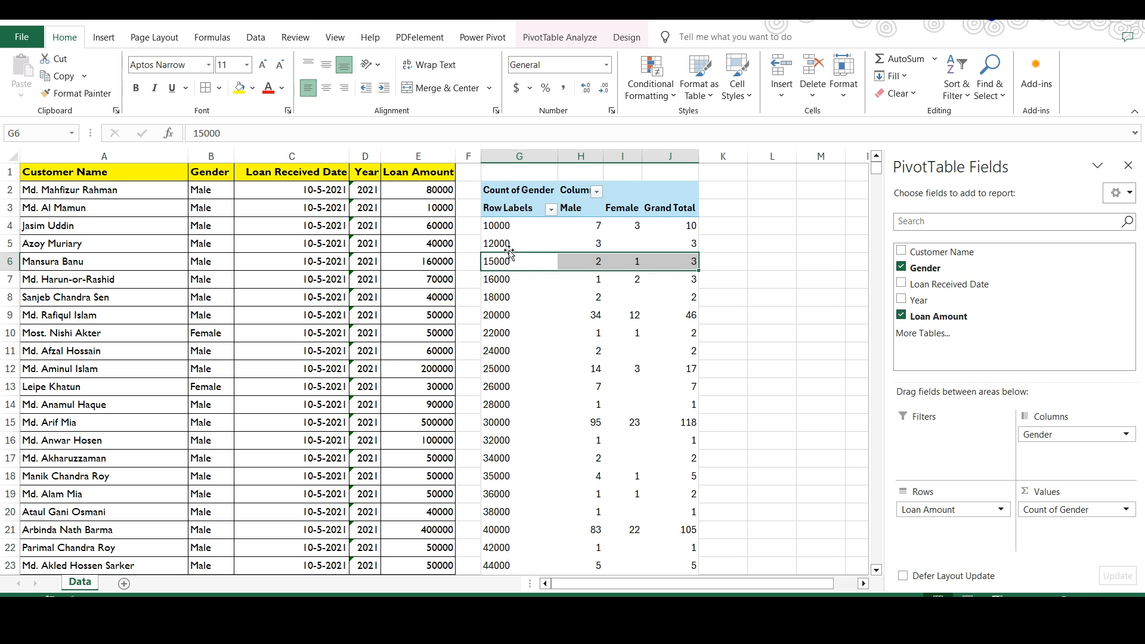
left_click(500, 241)
right_click(502, 242)
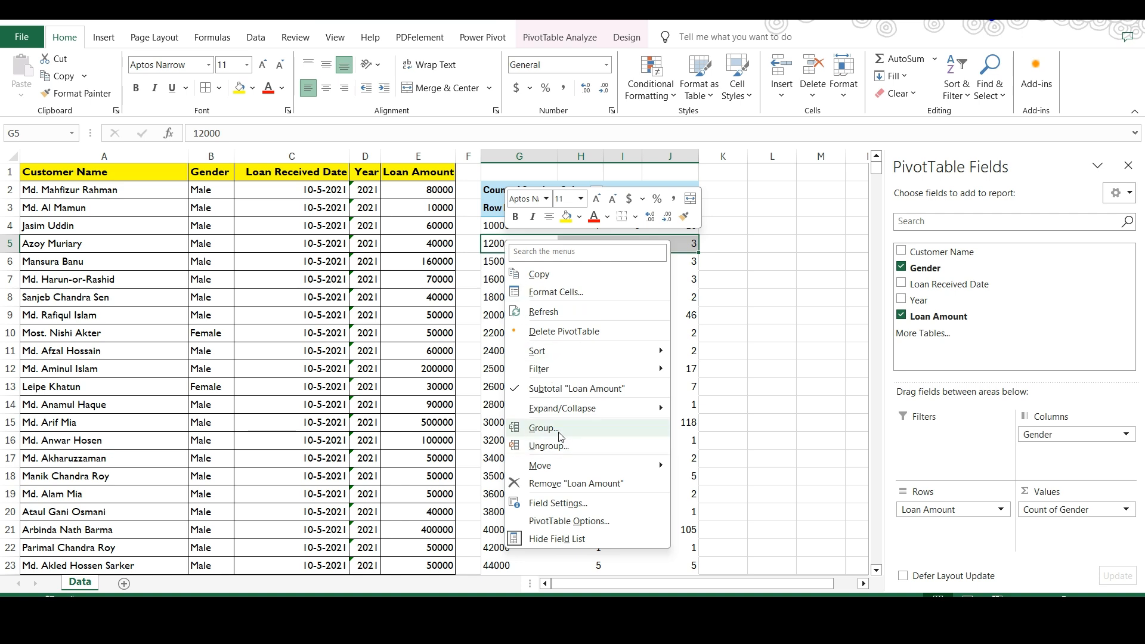
left_click(542, 428)
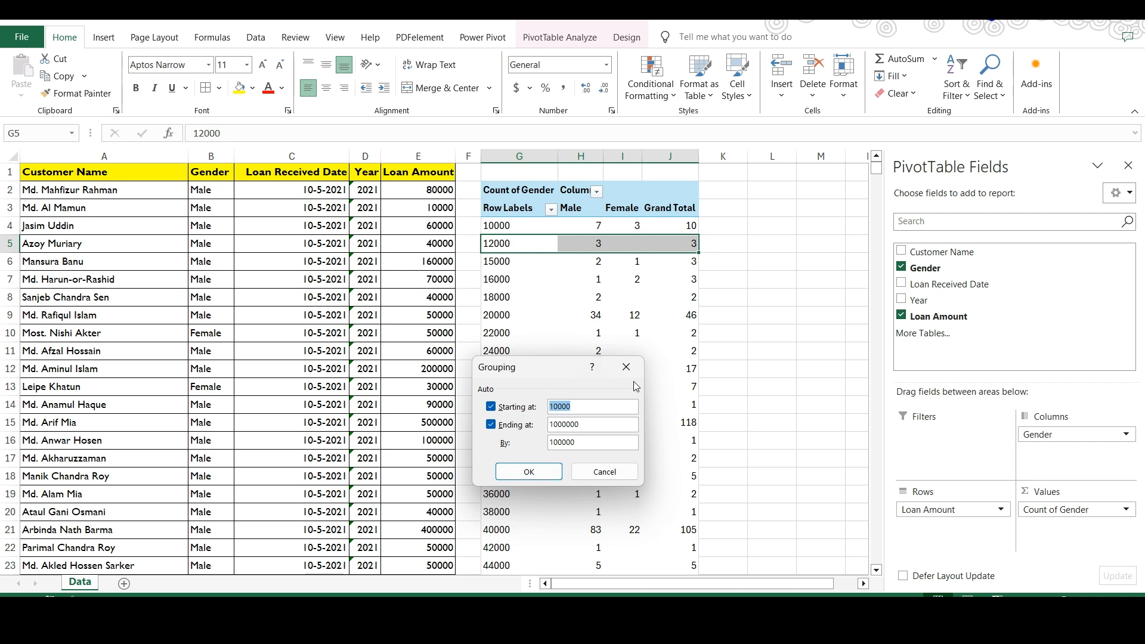
left_click(527, 472)
left_click(596, 488)
Step: Examine each of the grouped loan amount ranges in the pivot table's rows
left_click(529, 226)
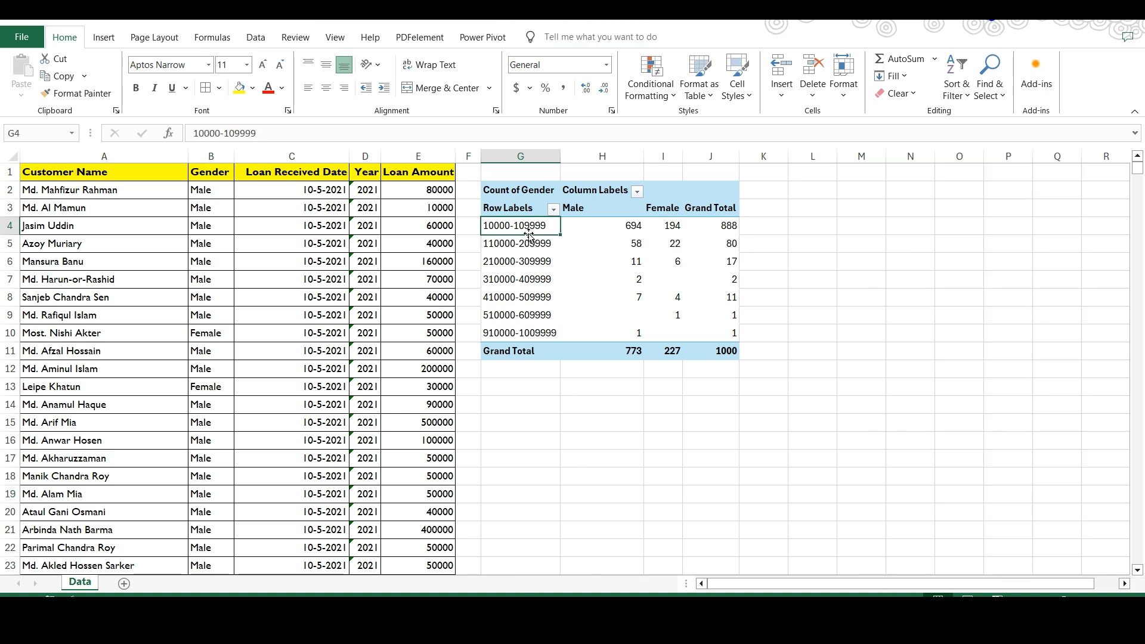
left_click(529, 249)
left_click(533, 265)
left_click(531, 279)
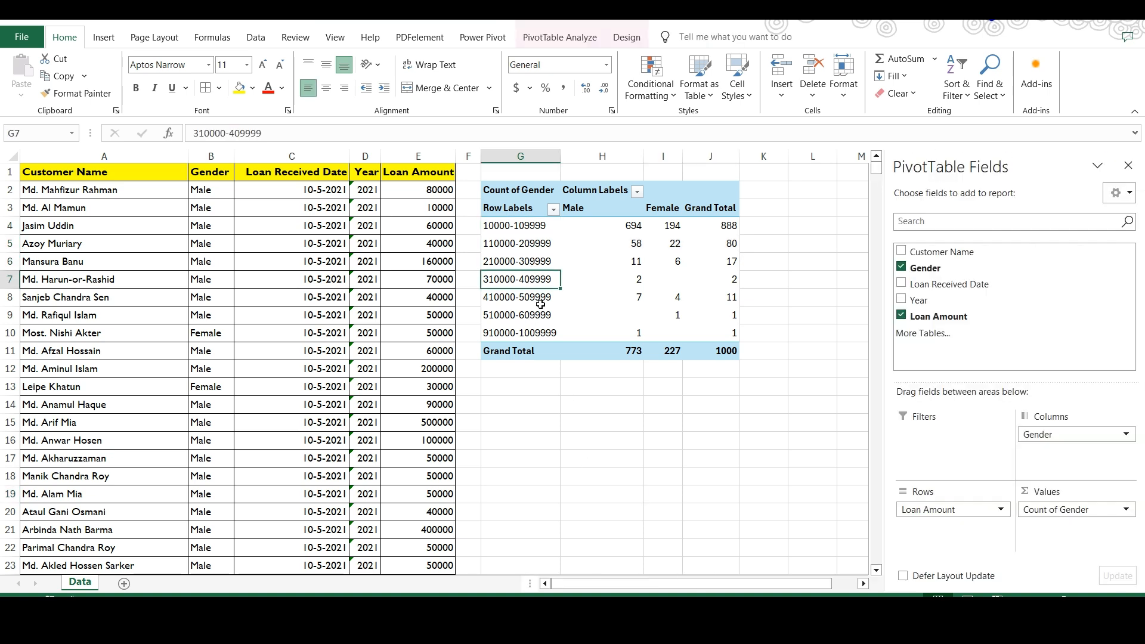
left_click(537, 298)
left_click(527, 316)
left_click(529, 333)
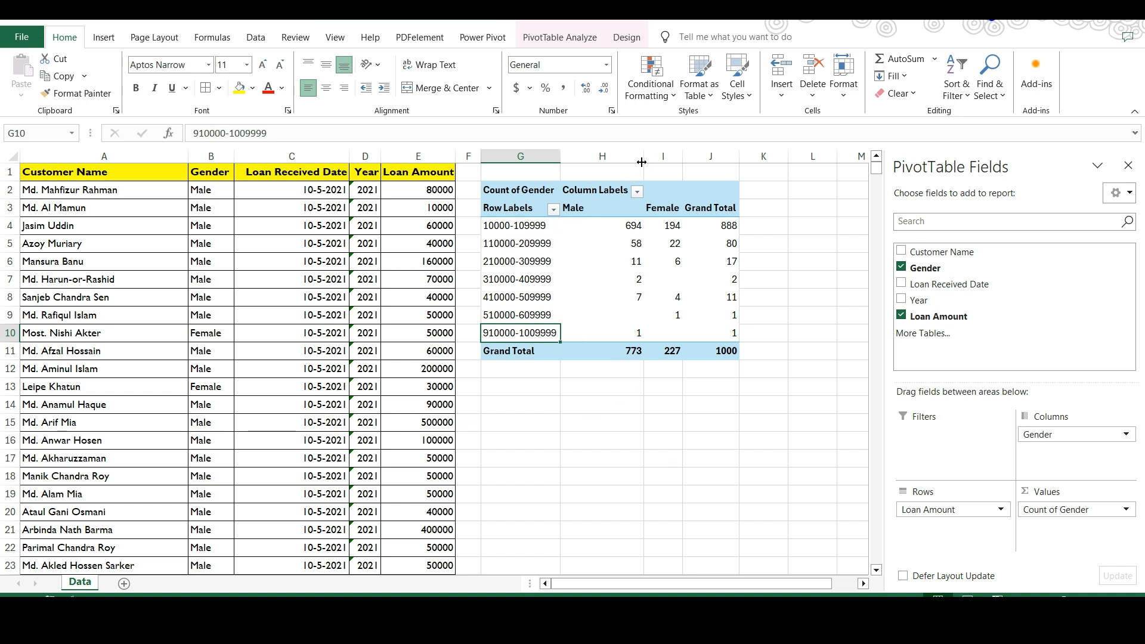
Step: Narrow column H again and apply borders to all pivot table cells in G3:J11
left_click_drag(644, 156, 603, 156)
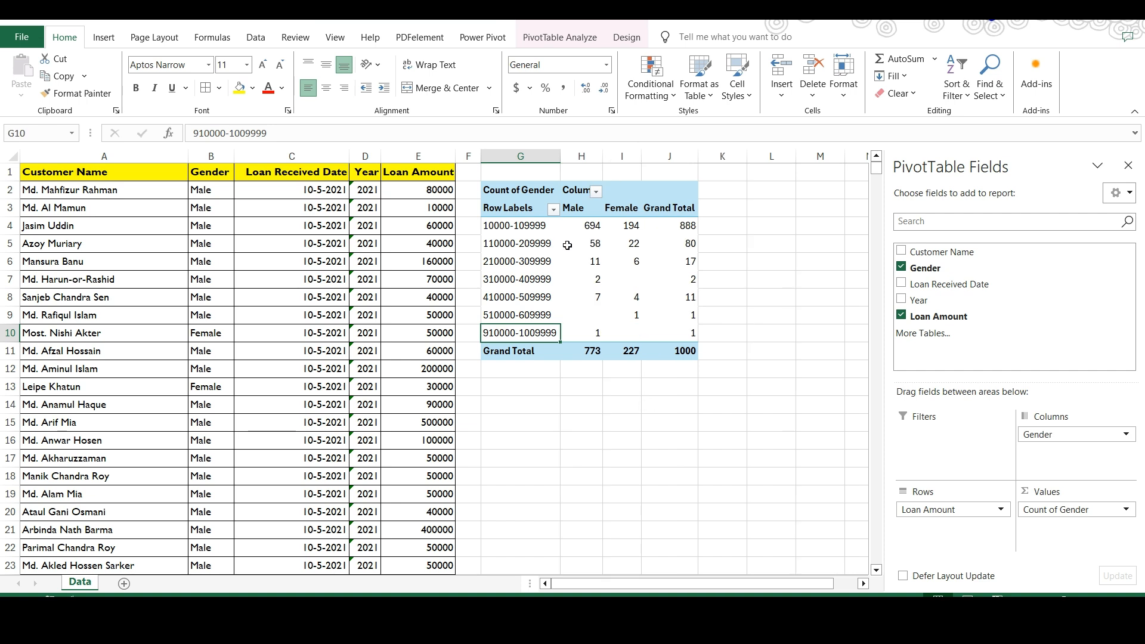
left_click_drag(519, 209, 671, 355)
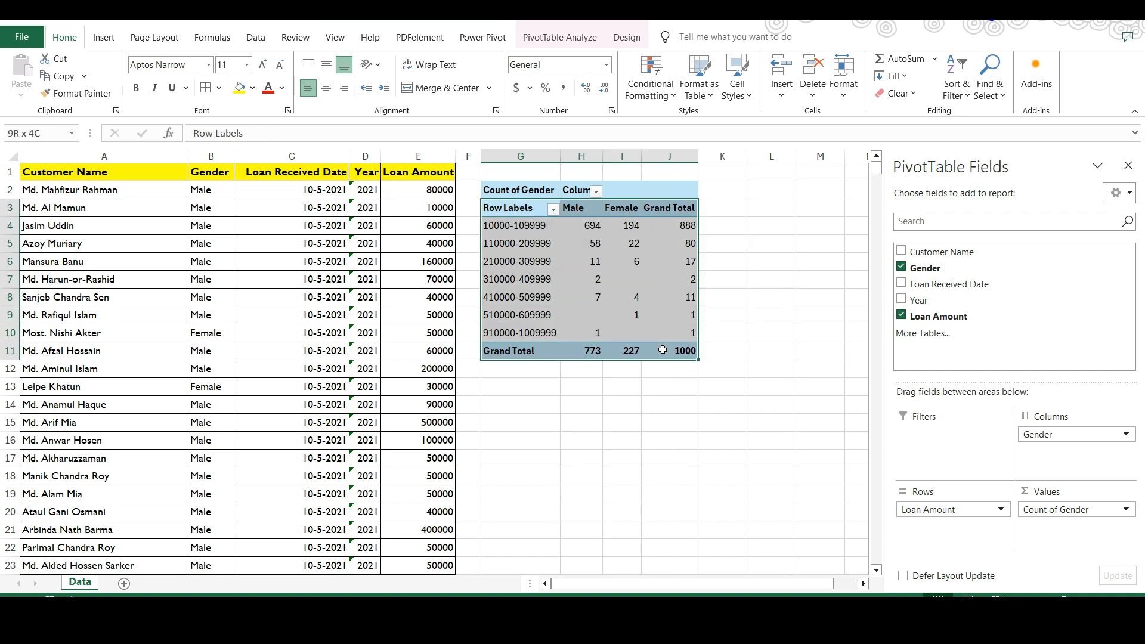
left_click(205, 88)
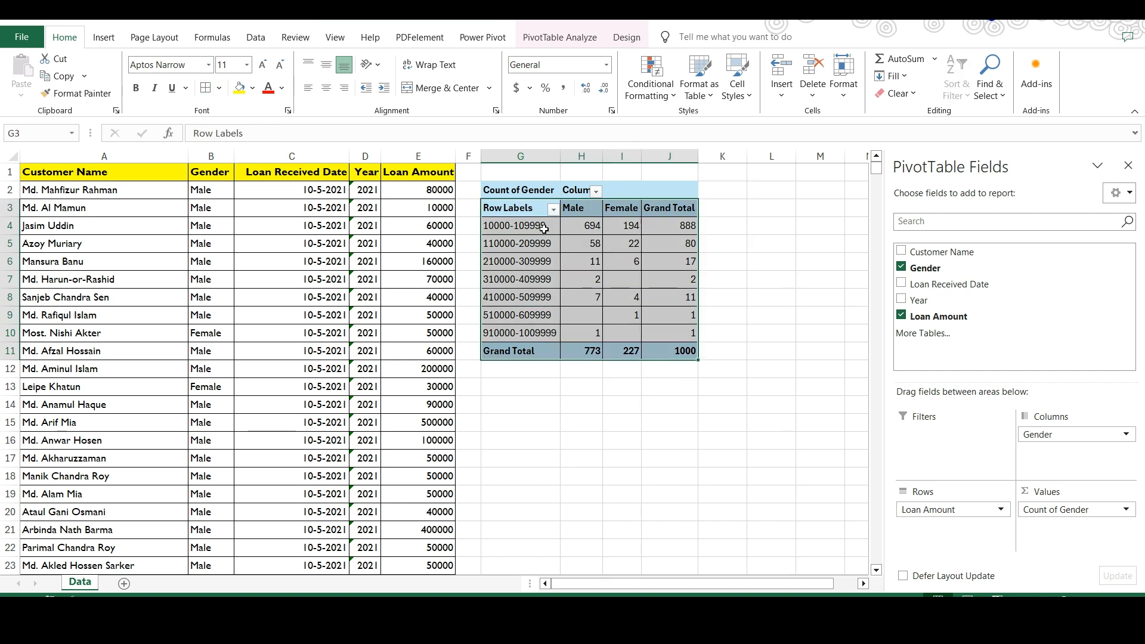
Step: Rename the pivot table's Row Labels header to "Loan Amount" and close the field list
left_click(533, 211)
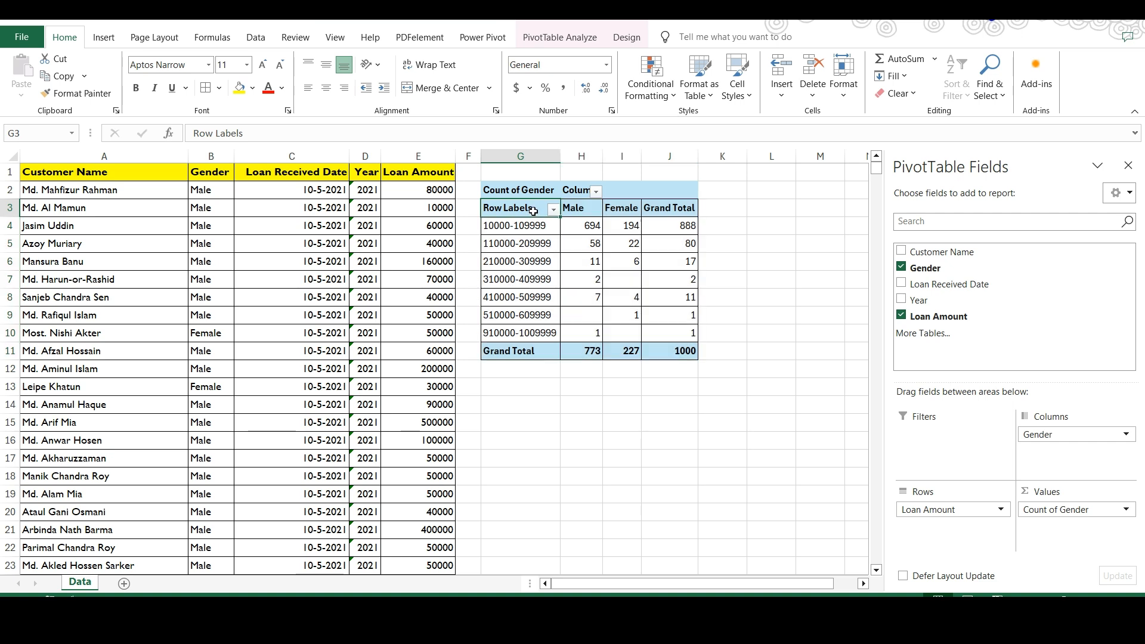
type("Loan")
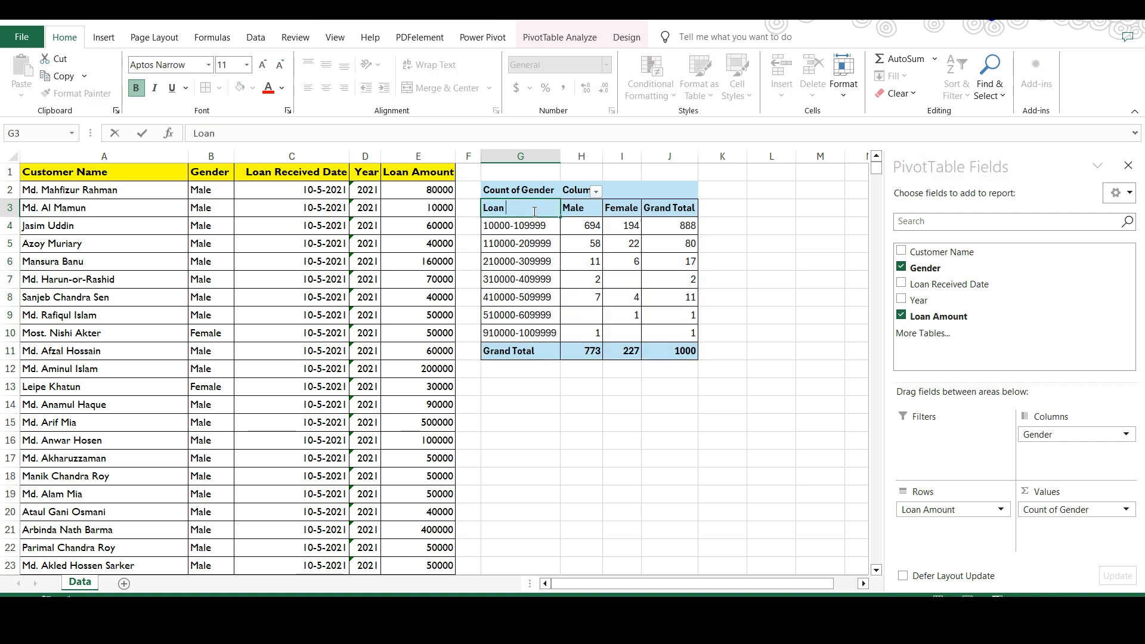
type(" Amount")
key("Return")
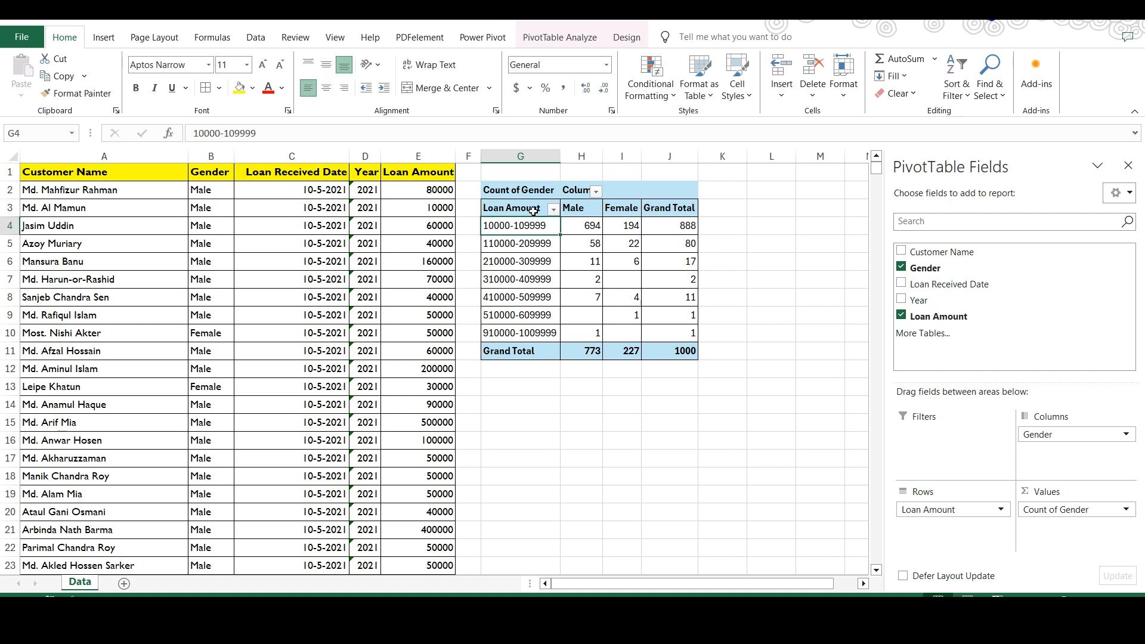
left_click(1127, 165)
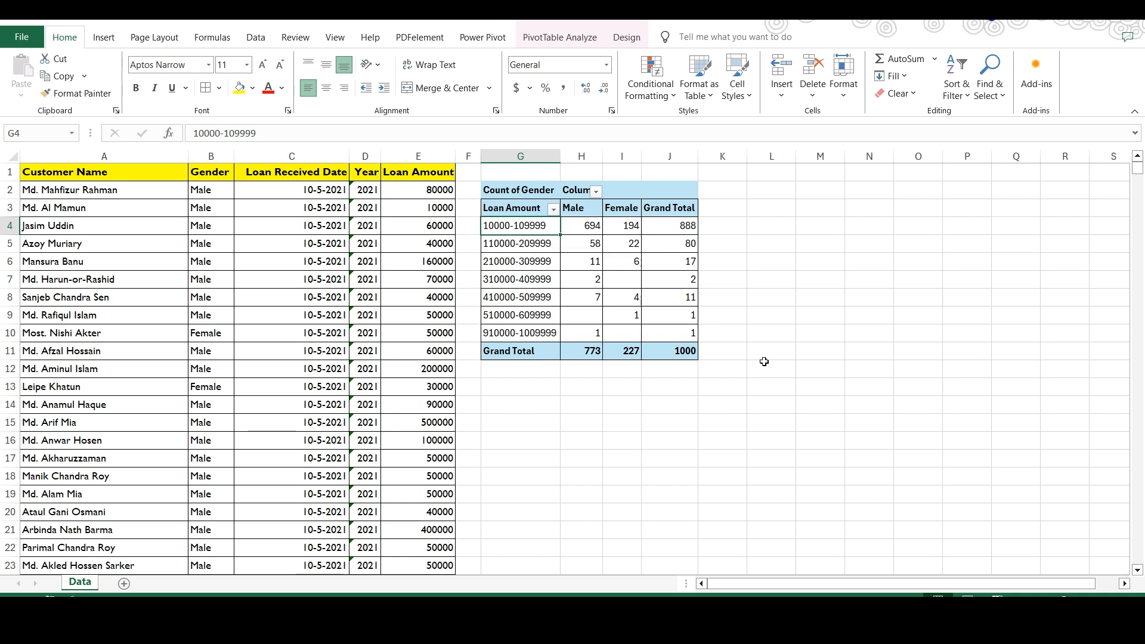
Step: Center the pivot table cells G3:J11 both horizontally and vertically
left_click(492, 209)
left_click_drag(525, 210, 683, 352)
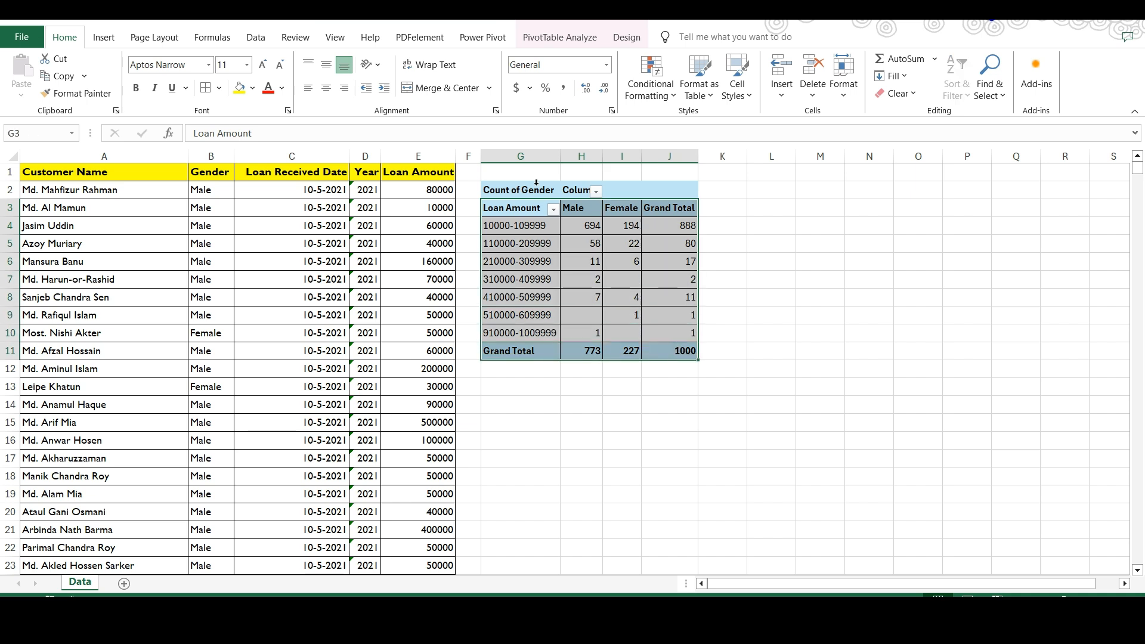
left_click(326, 89)
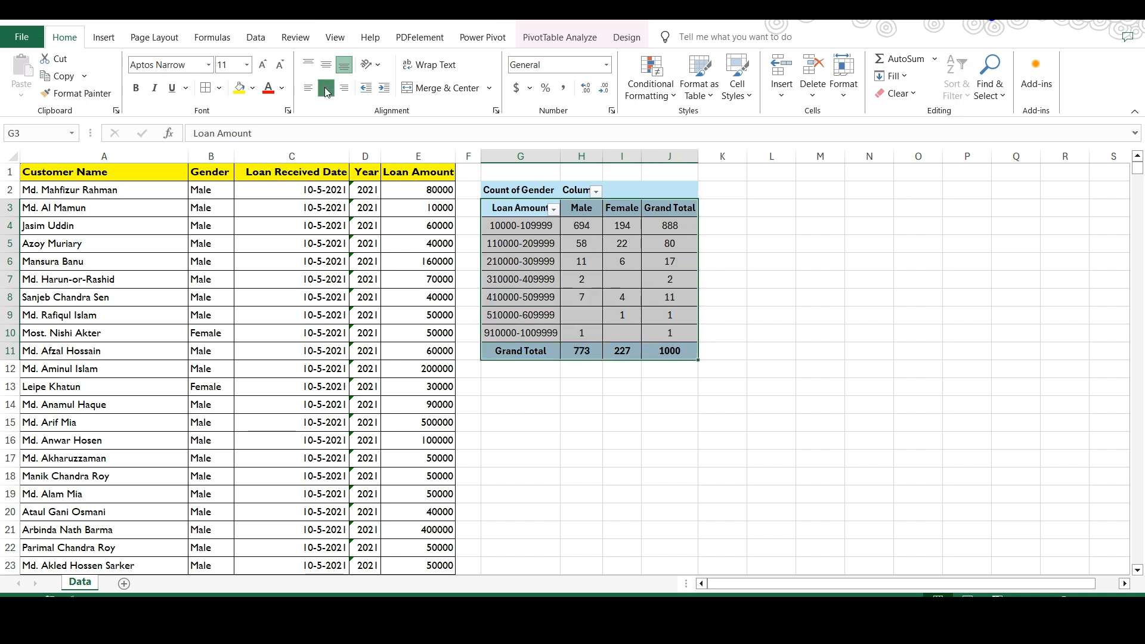
left_click(325, 65)
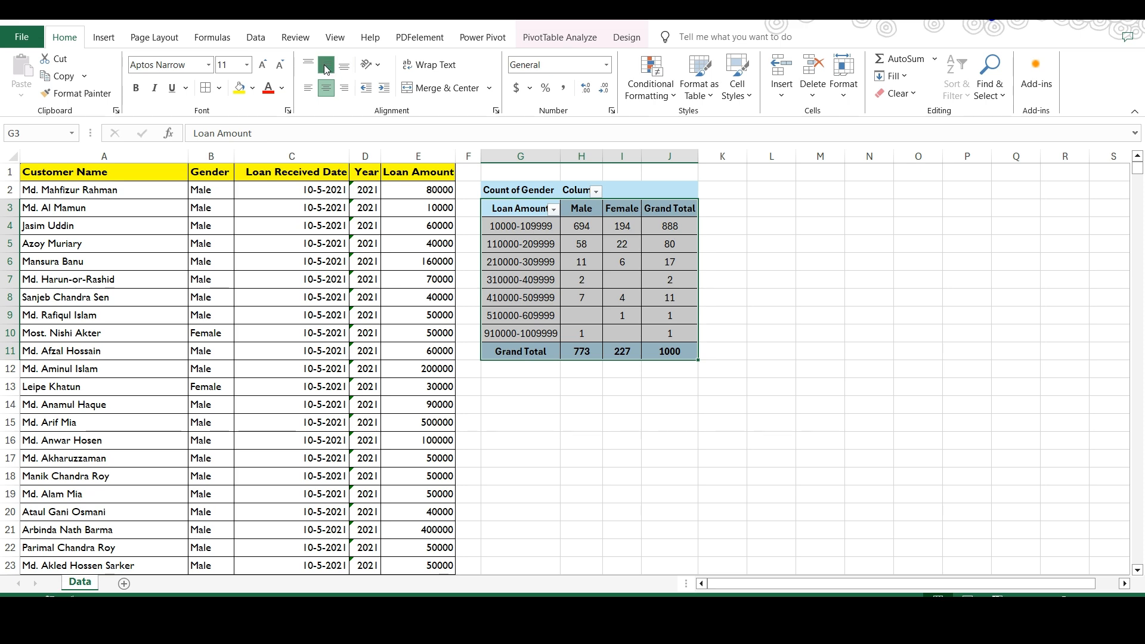